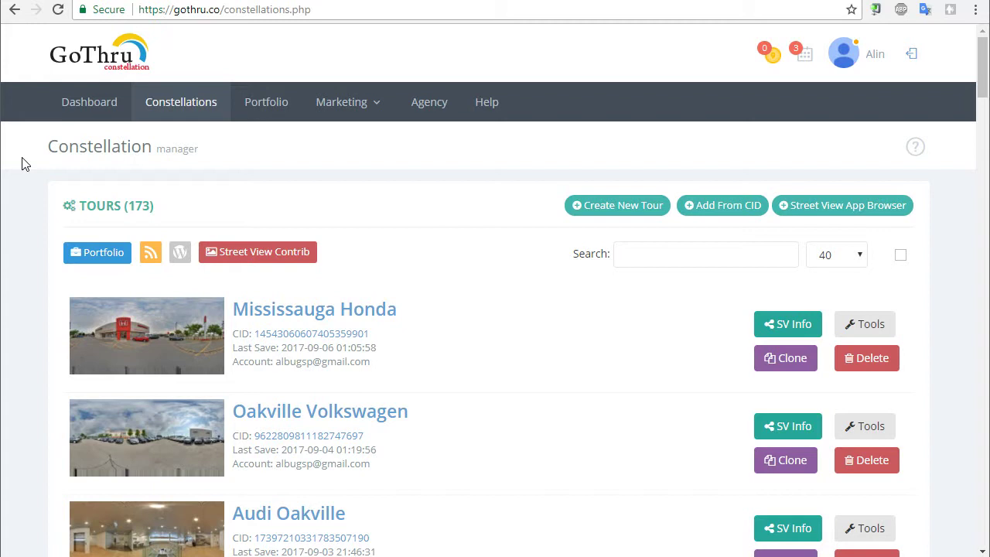
Step: Scroll the Constellations list down to the Barrie Subaru entry with its CID and last save date
scroll(22, 163, "down", 3)
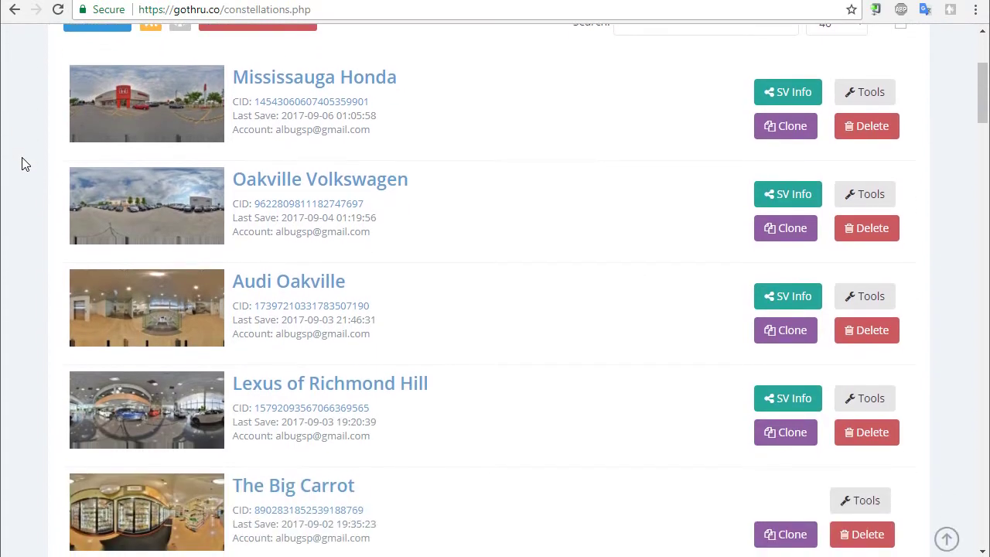
scroll(23, 163, "down", 1)
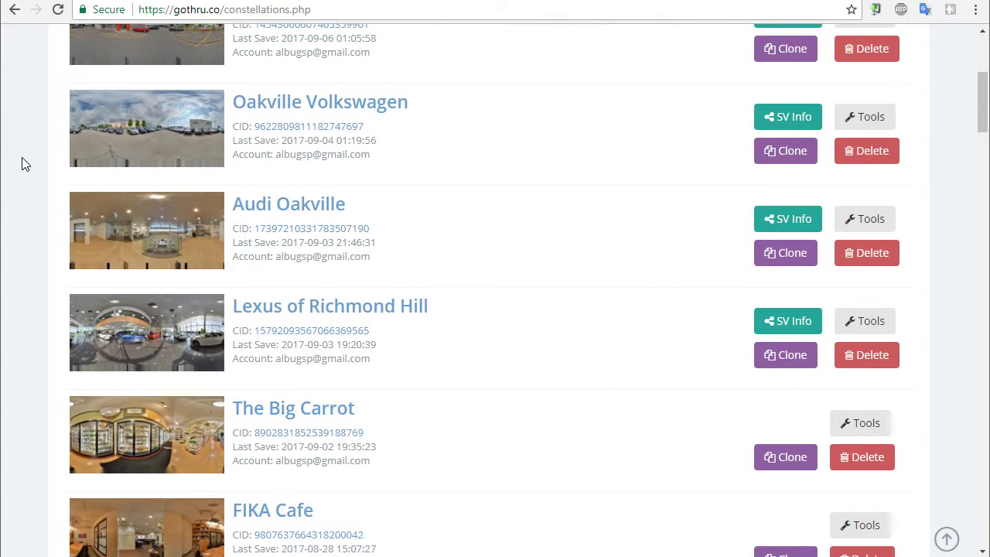
scroll(22, 163, "down", 3)
scroll(22, 163, "down", 1)
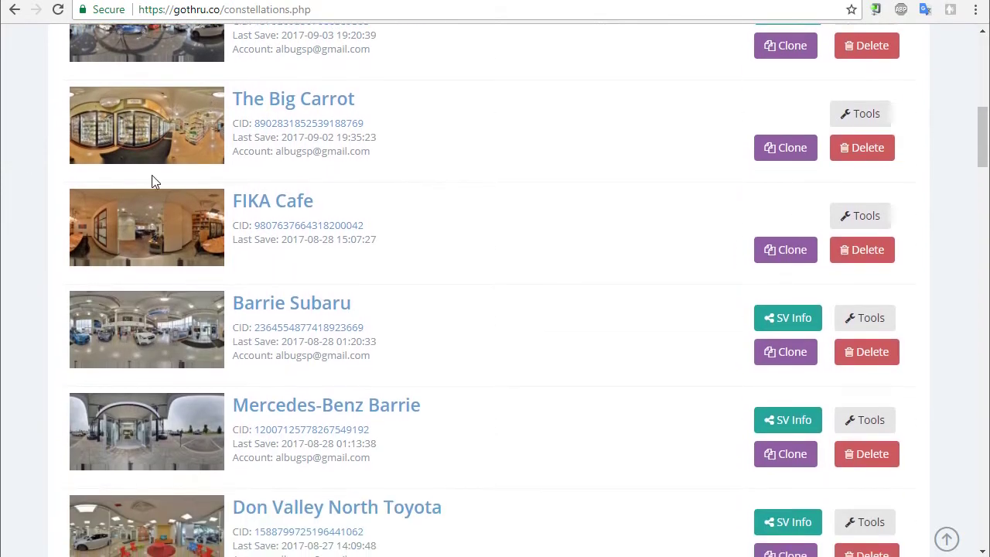
Step: Open Barrie Subaru's Google Maps listing and walk its parking-lot Street View toward the storefront entrance
left_click(300, 327)
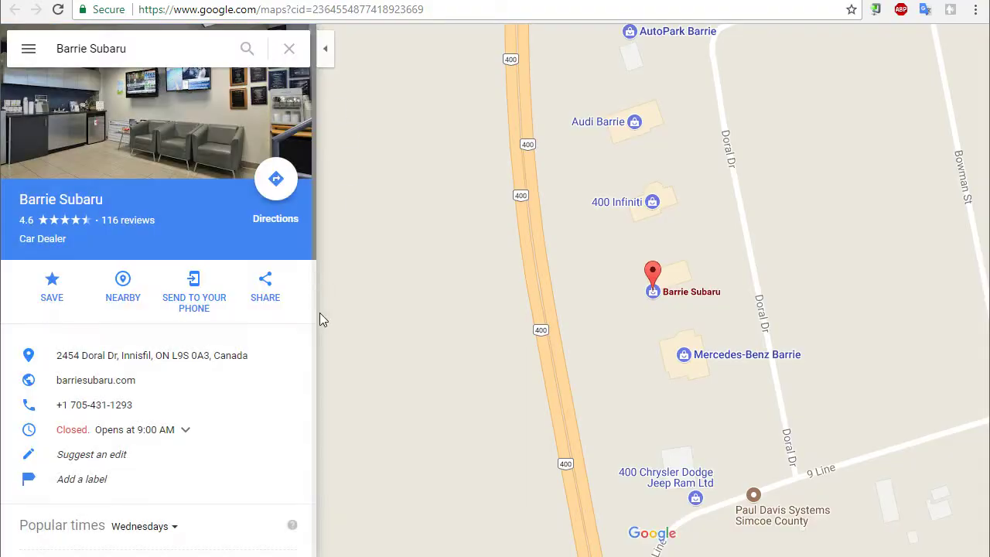
scroll(263, 441, "down", 4)
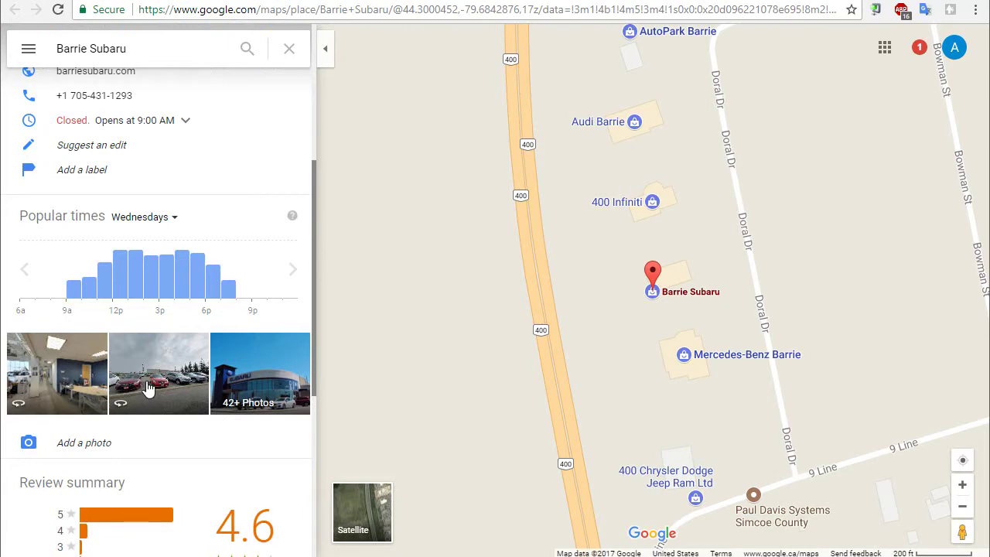
left_click(157, 386)
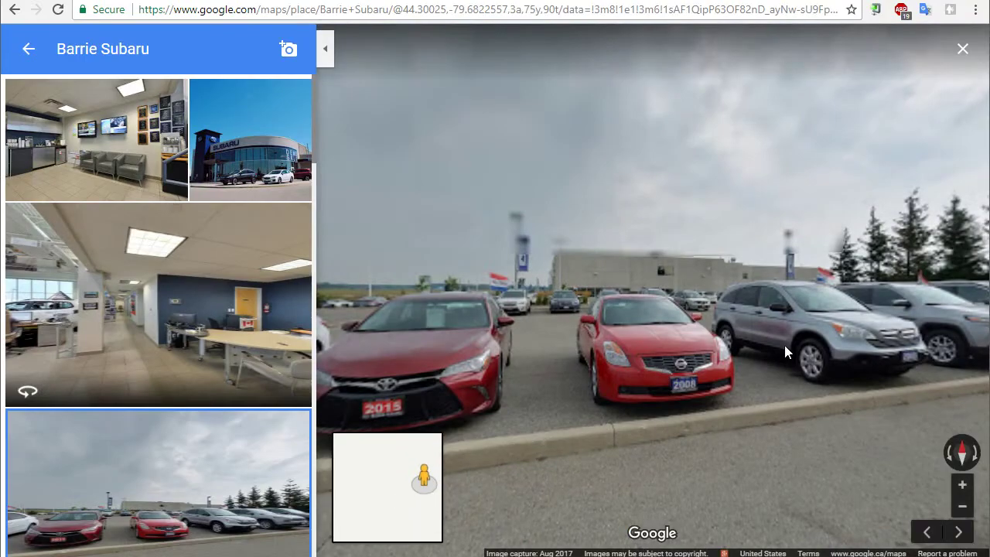
left_click(784, 348)
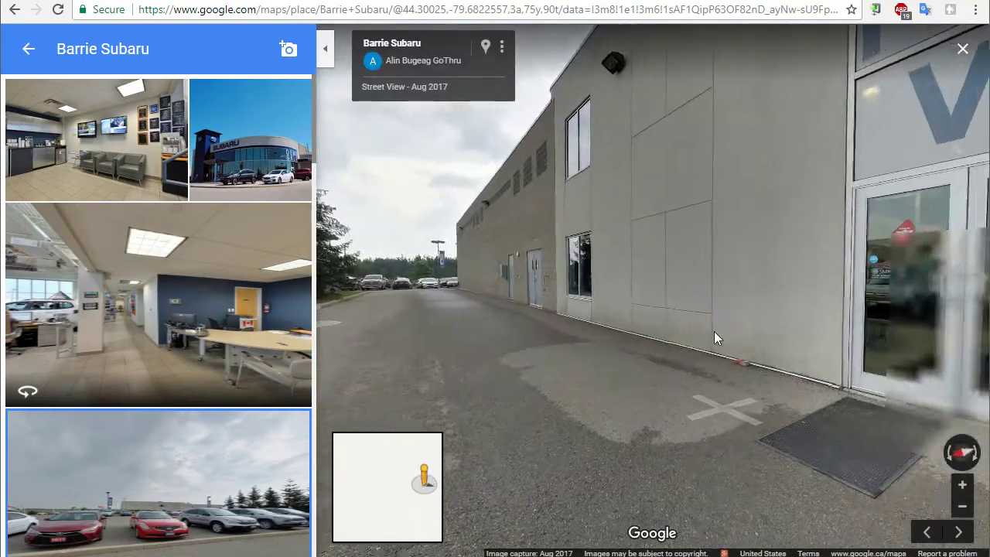
left_click(715, 338)
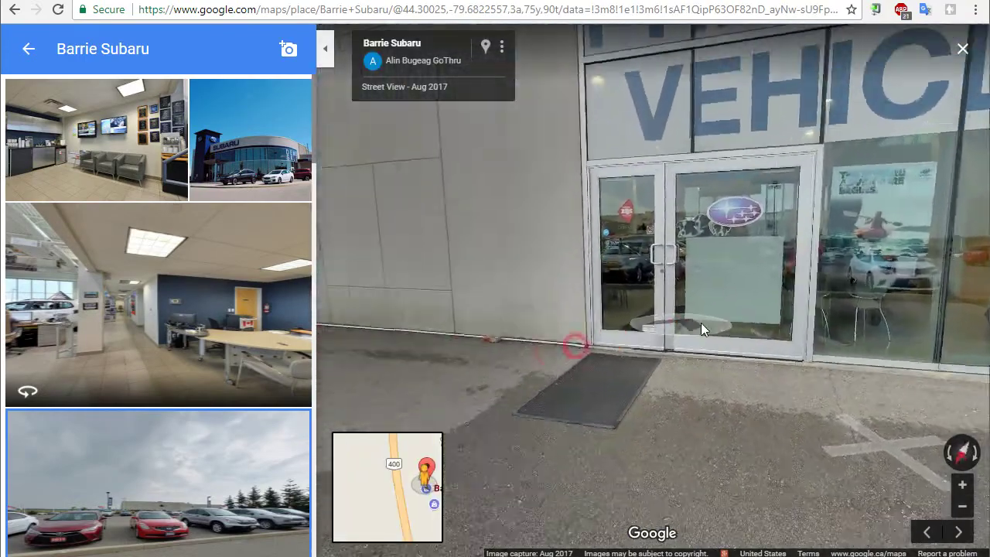
left_click(15, 10)
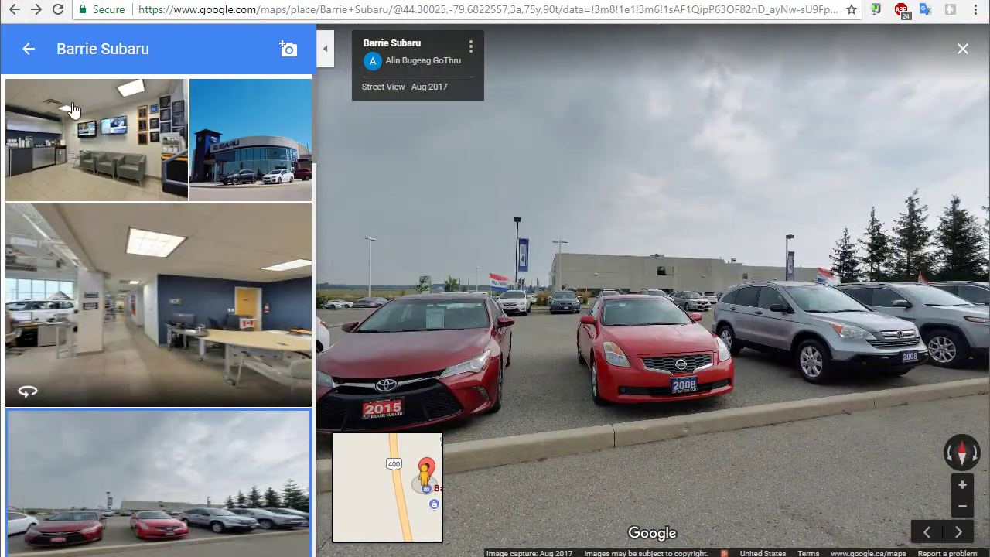
Step: Walk Barrie Subaru's interior Street View through the showroom and office to the waiting area, then return to GoThru
left_click(15, 10)
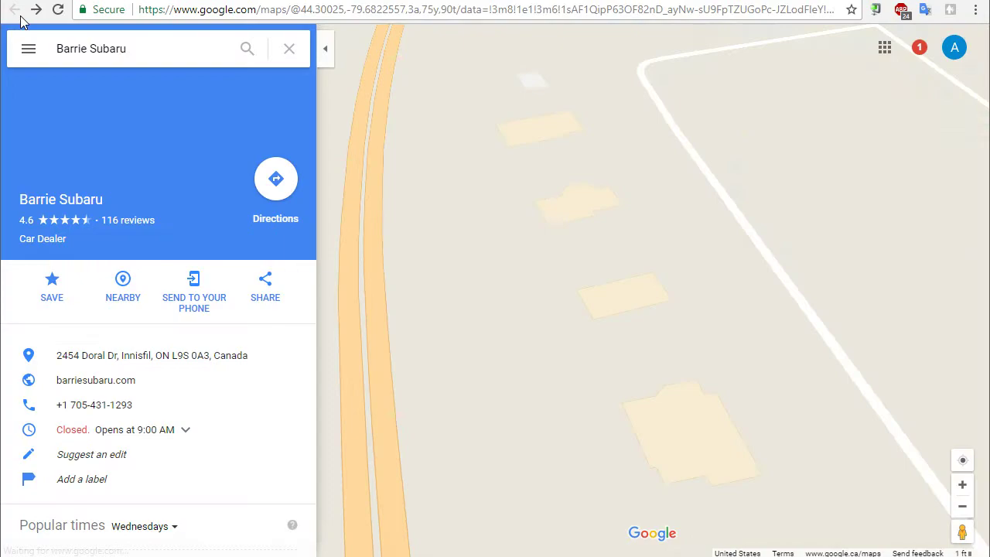
scroll(136, 449, "down", 2)
scroll(130, 464, "down", 2)
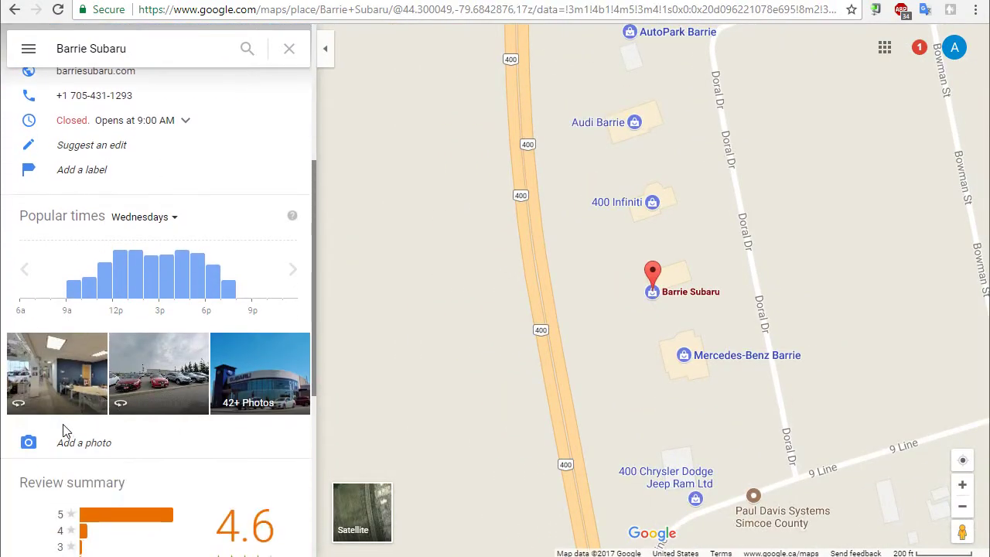
left_click(51, 385)
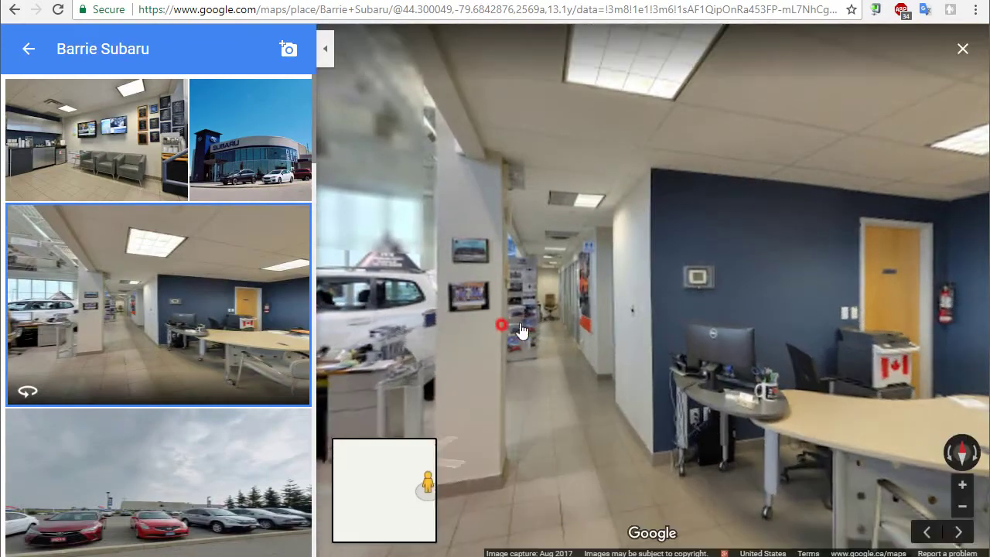
left_click(504, 325)
left_click(852, 308)
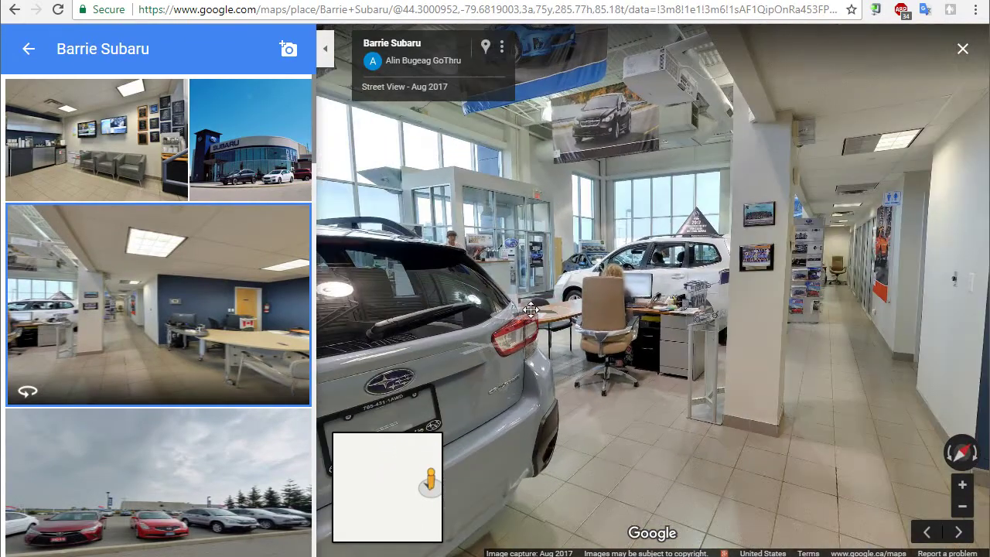
left_click(310, 266)
left_click(712, 266)
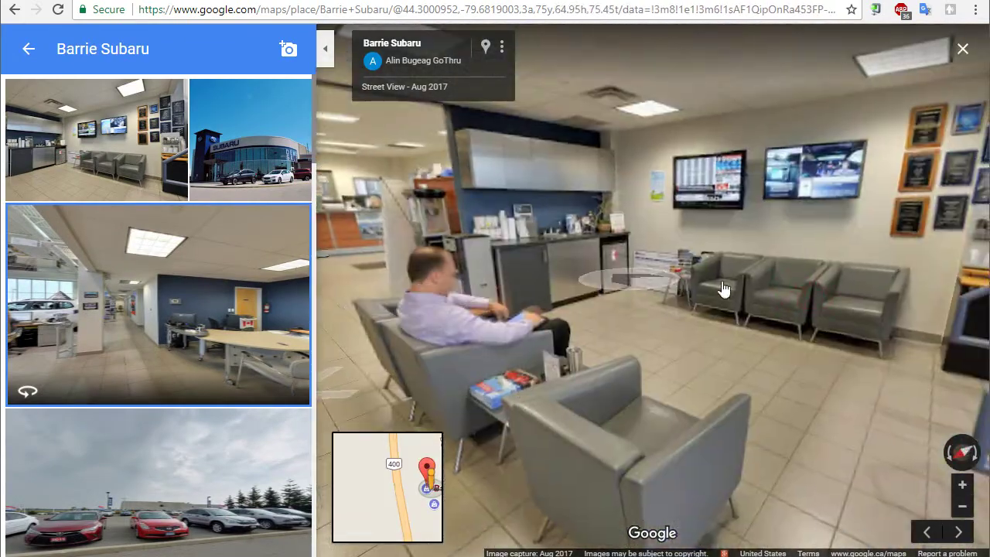
left_click(539, 314)
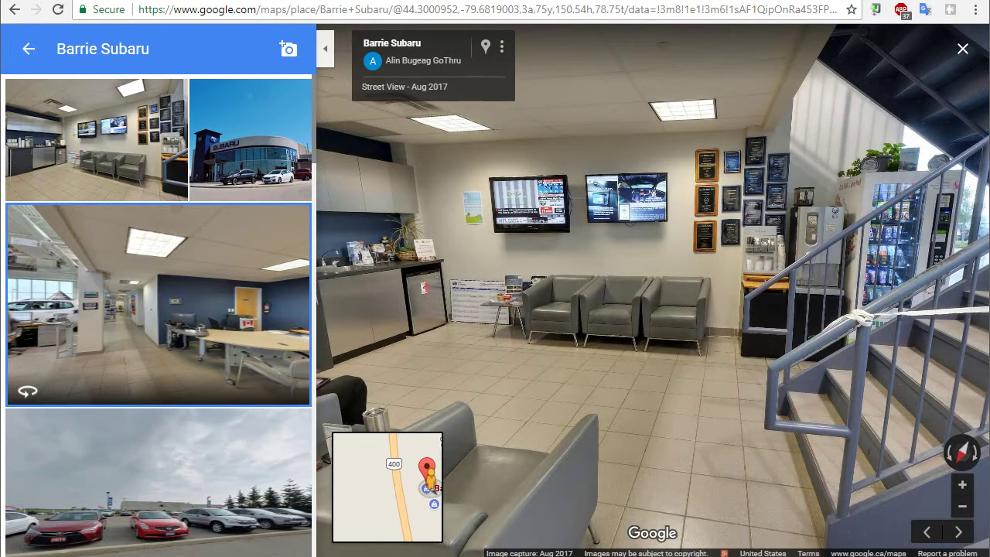
left_click(113, 4)
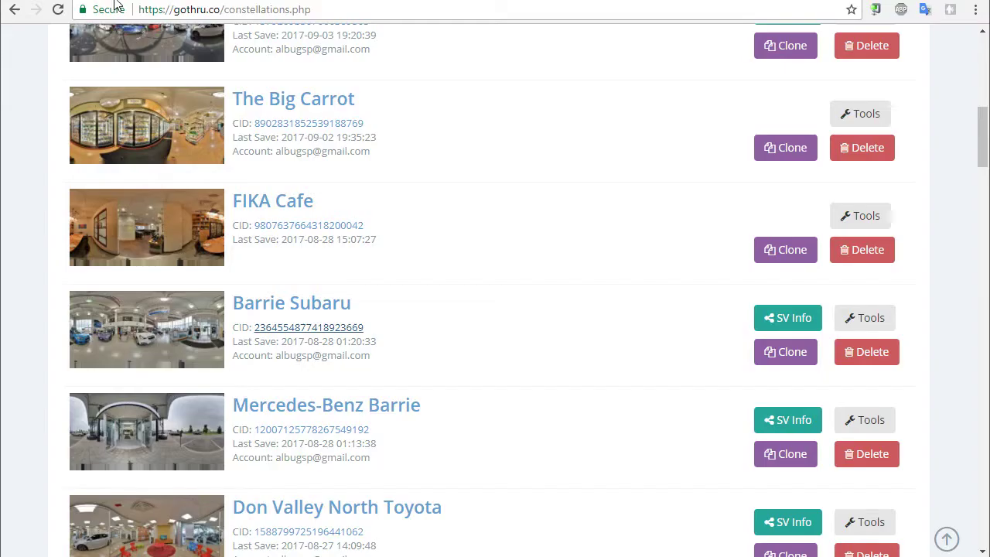
Step: Open the Barrie Subaru tour's Tools page and its Google Street View publish page
left_click(870, 317)
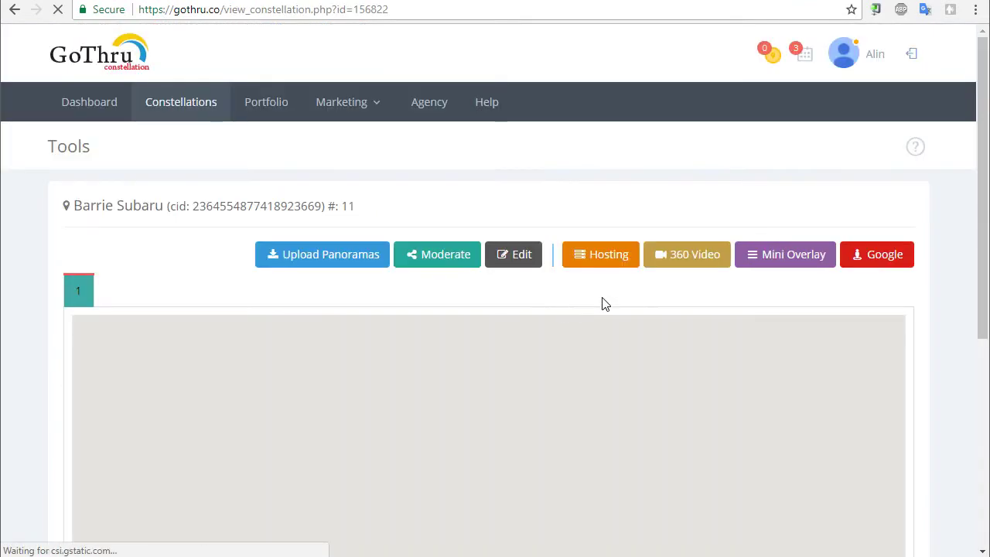
left_click(888, 261)
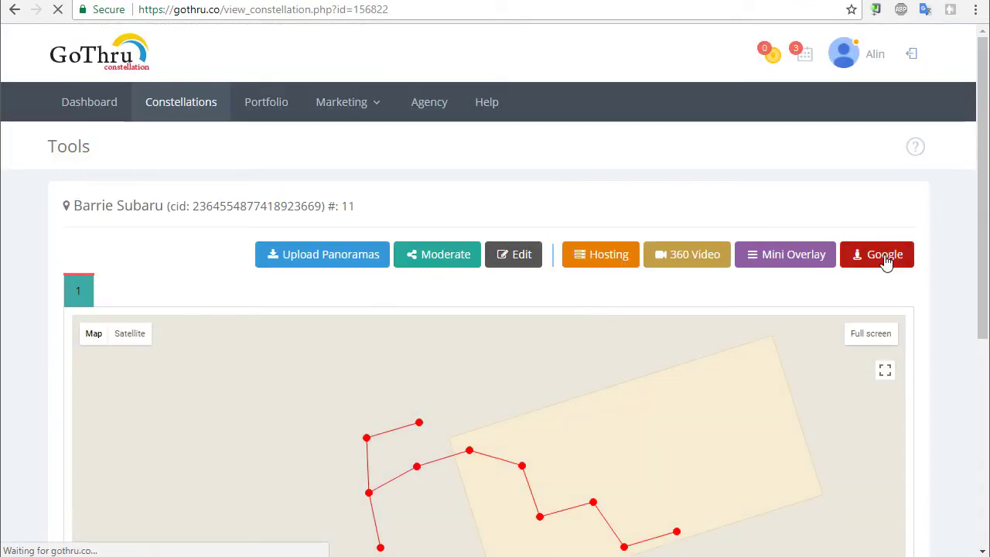
scroll(349, 213, "down", 1)
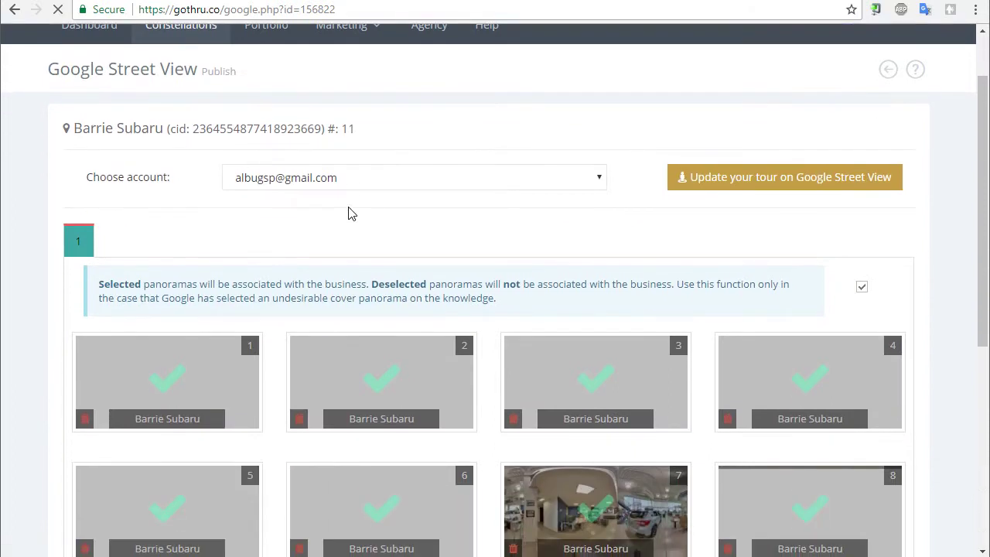
scroll(349, 213, "down", 1)
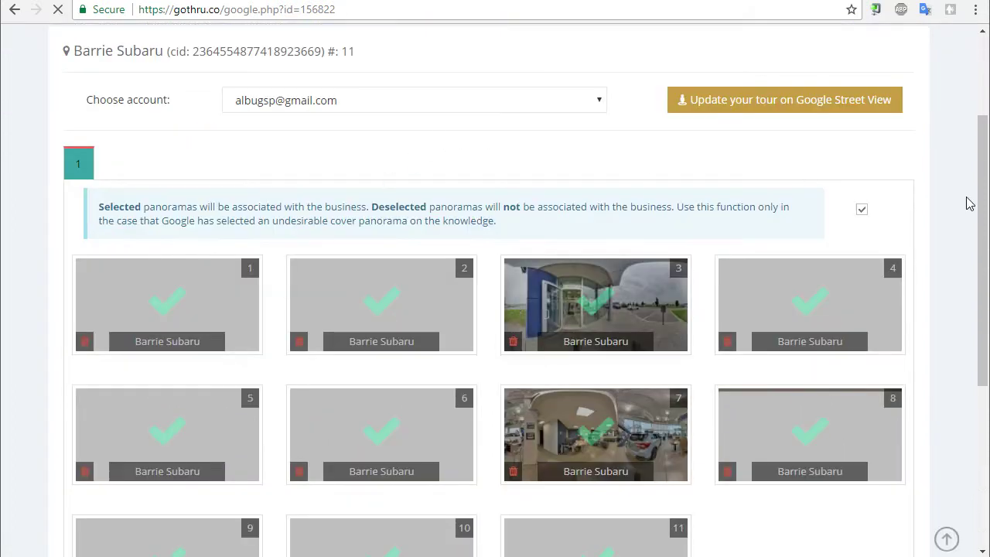
Step: Scroll down until all 11 Barrie Subaru panorama thumbnails load, each checked for association
left_click_drag(983, 195, 974, 242)
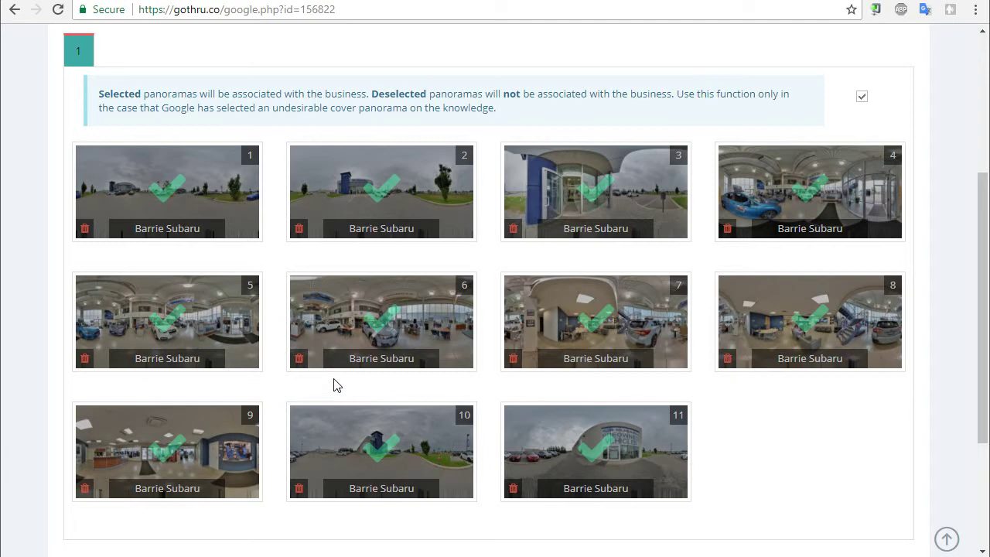
Step: Deselect panoramas 1, 3, 4, 6, 7, 8, 9, 10 and 11, keeping only 2 and 5
left_click(188, 201)
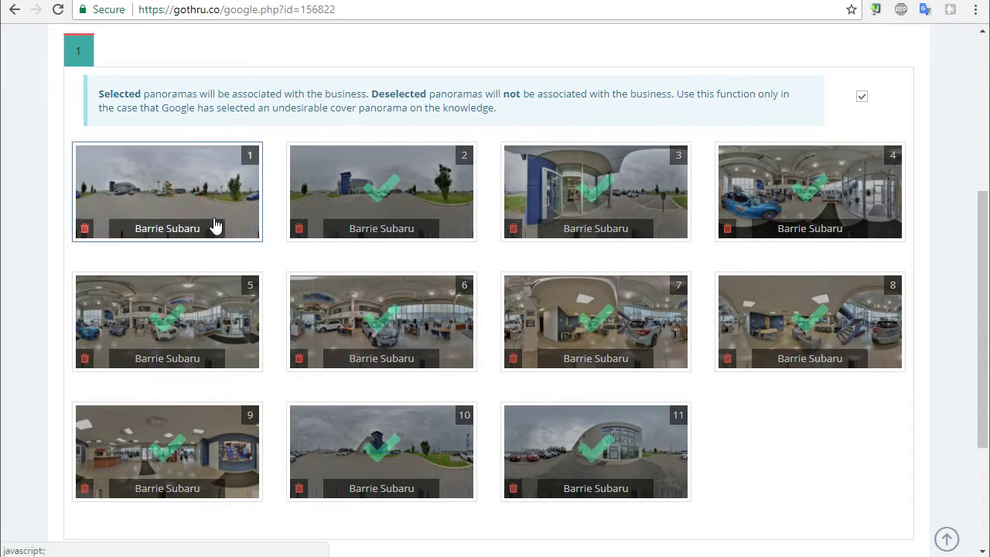
left_click(601, 192)
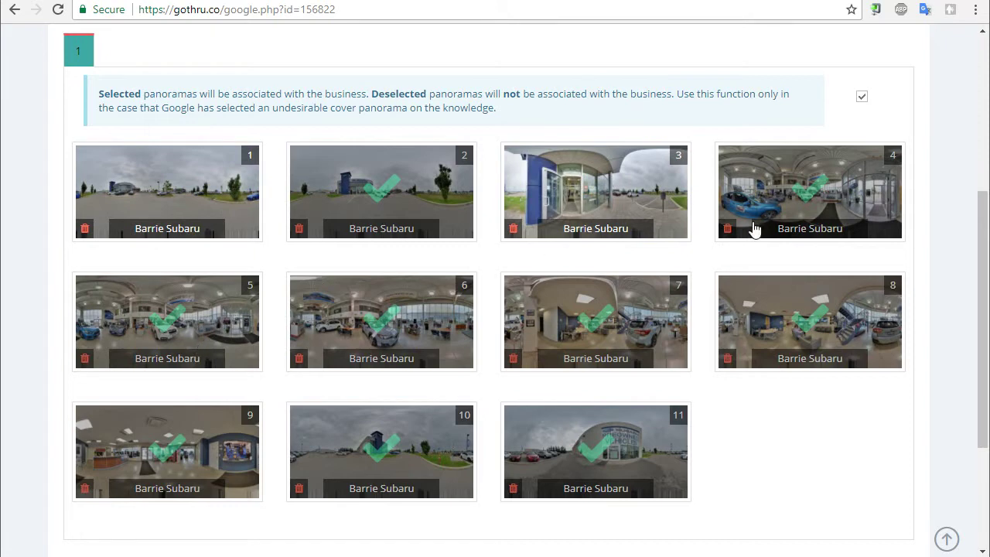
left_click(822, 205)
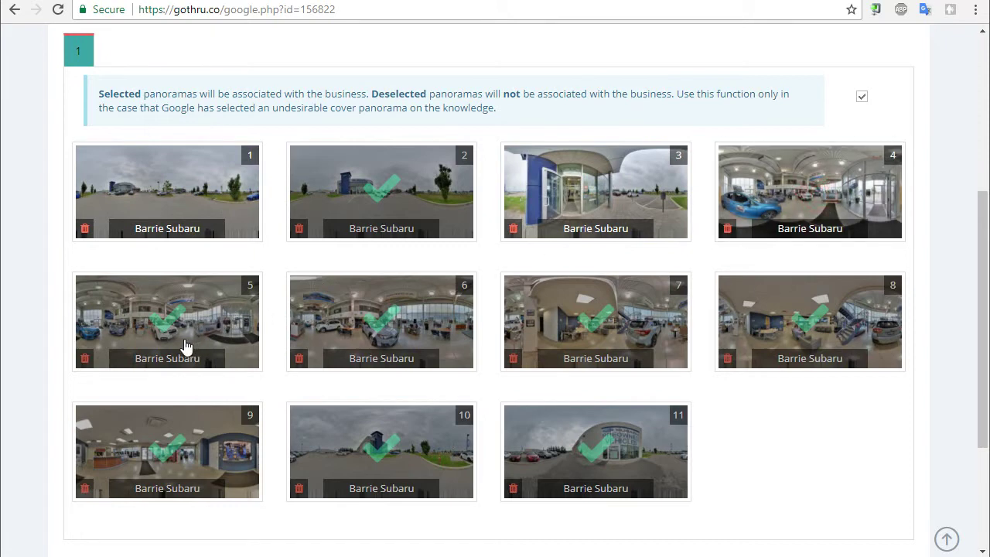
left_click(393, 338)
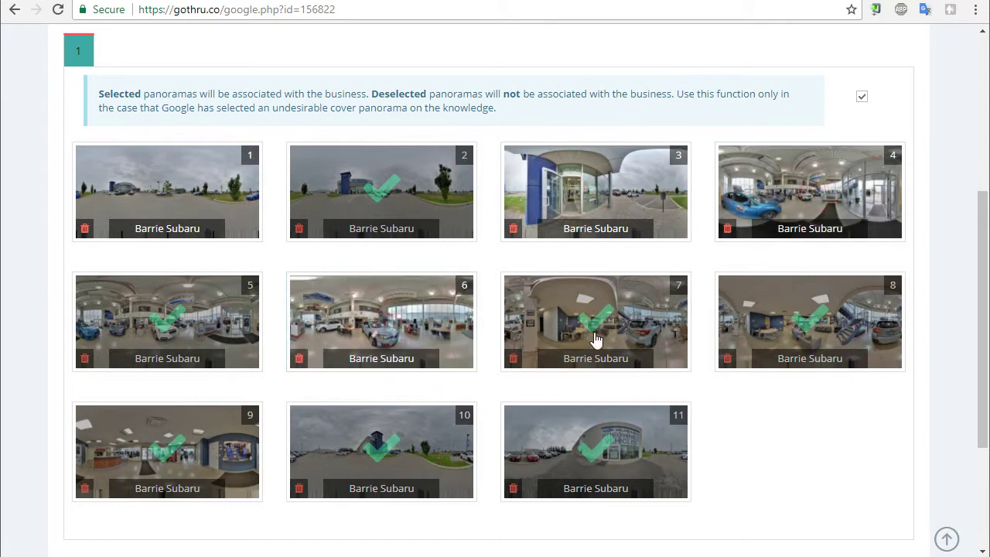
left_click(597, 338)
left_click(784, 334)
left_click(629, 413)
left_click(393, 443)
left_click(203, 443)
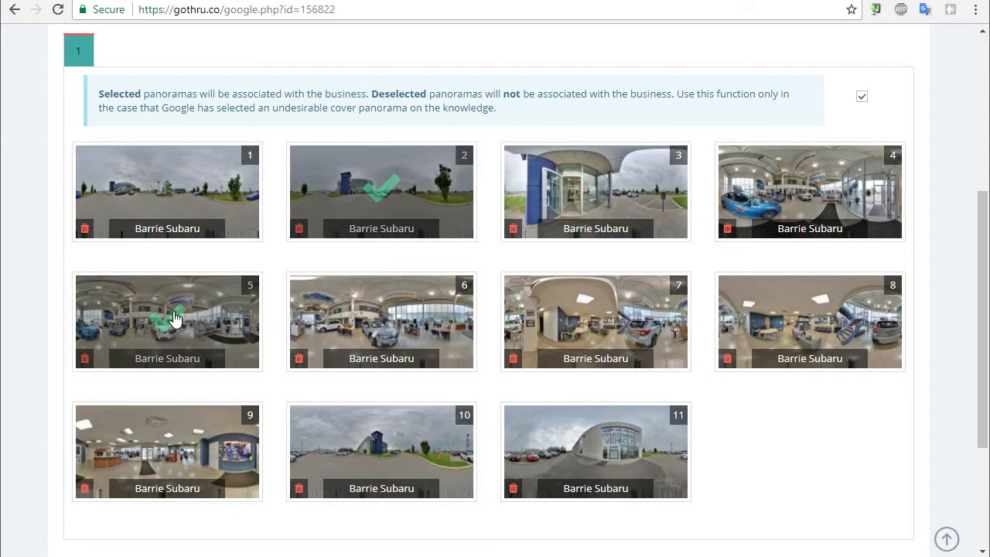
left_click(789, 364)
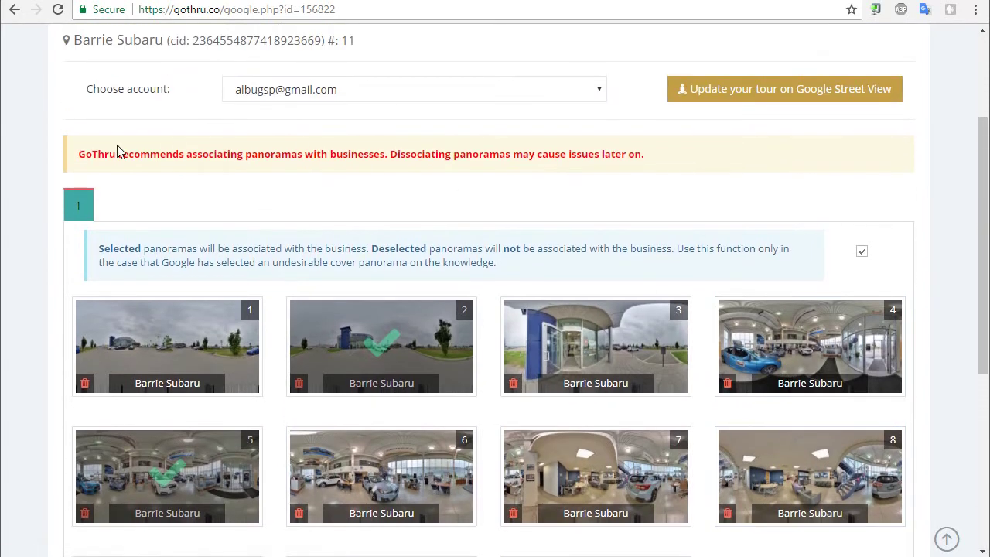
left_click_drag(78, 159, 667, 165)
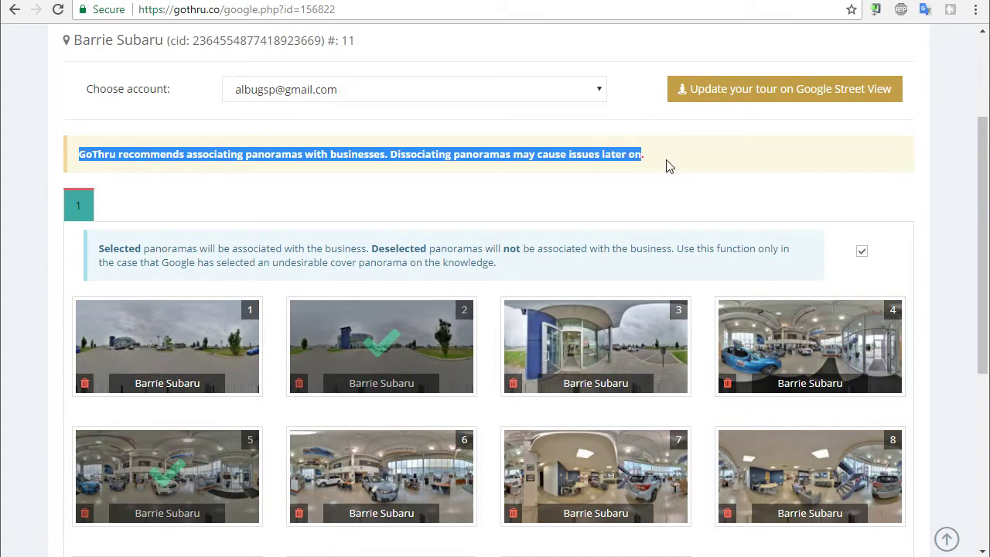
left_click(669, 166)
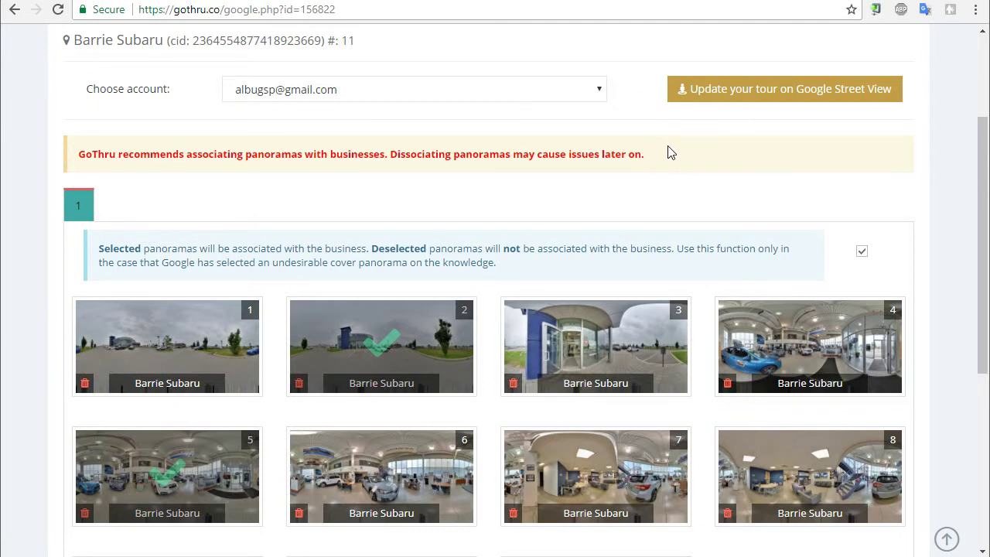
scroll(670, 152, "down", 2)
scroll(665, 154, "down", 1)
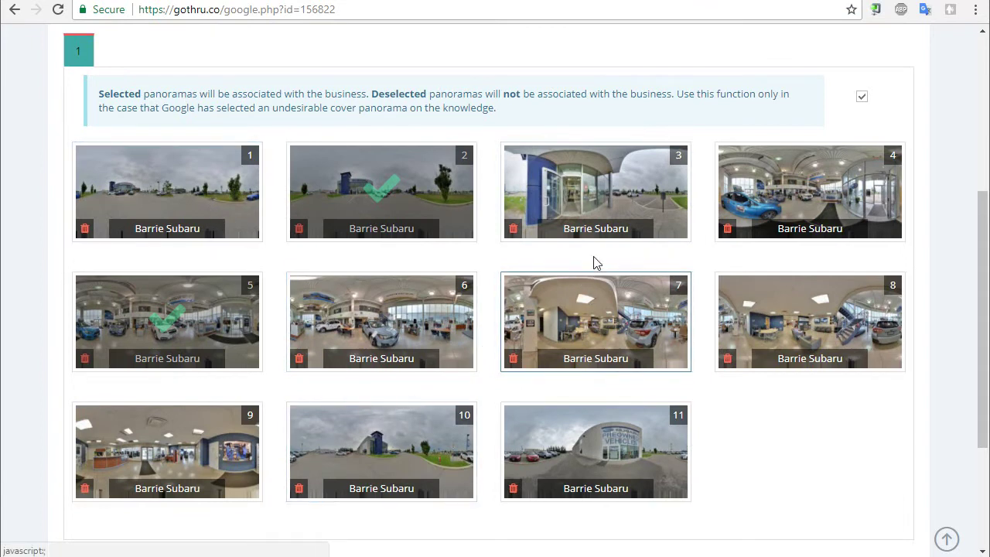
scroll(658, 242, "up", 2)
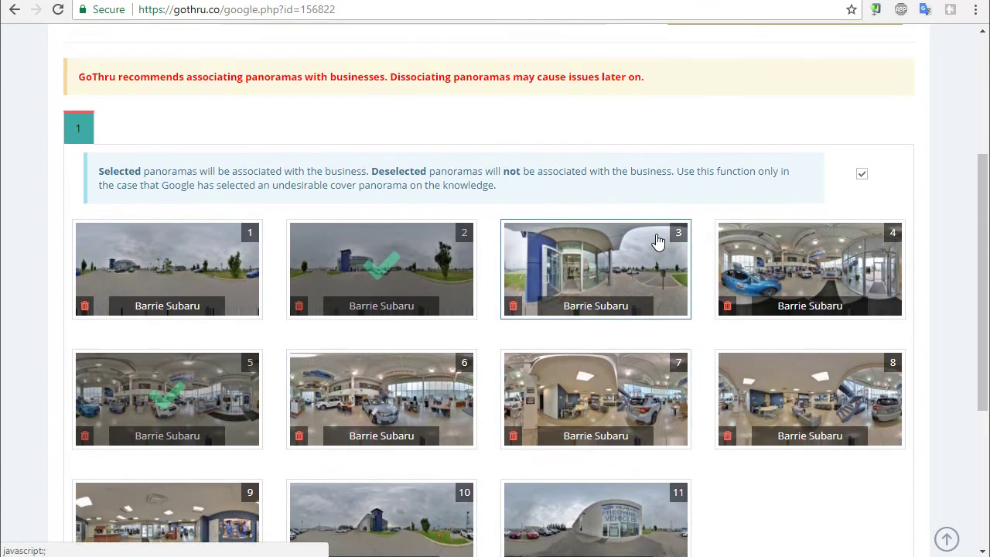
scroll(656, 234, "up", 2)
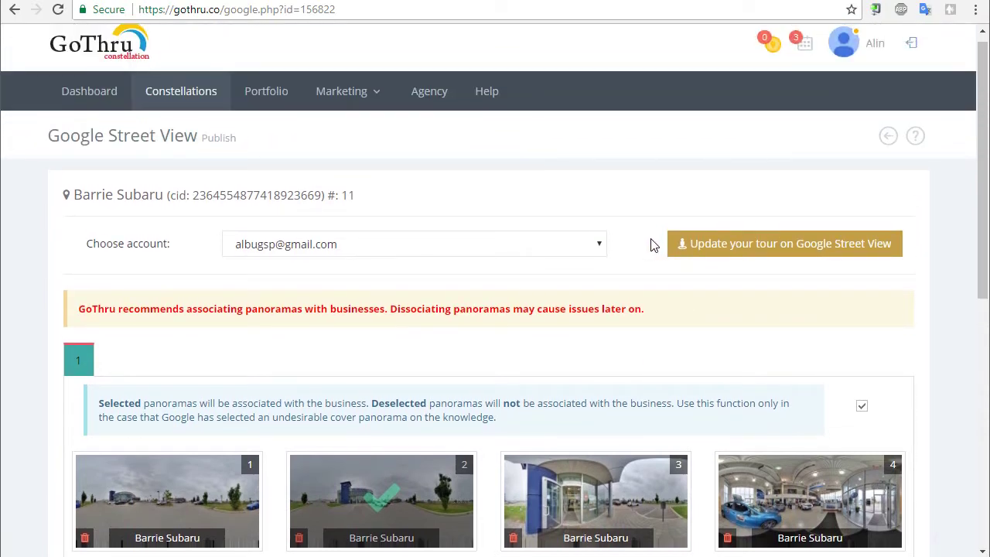
Step: Update the Barrie Subaru tour on Google Street View and confirm Start Publishing
left_click(724, 246)
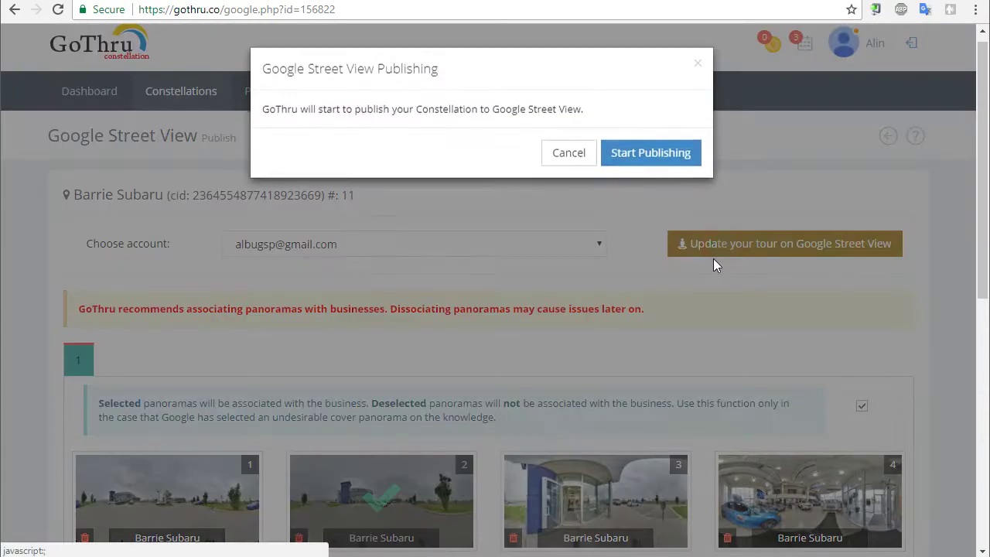
left_click(653, 153)
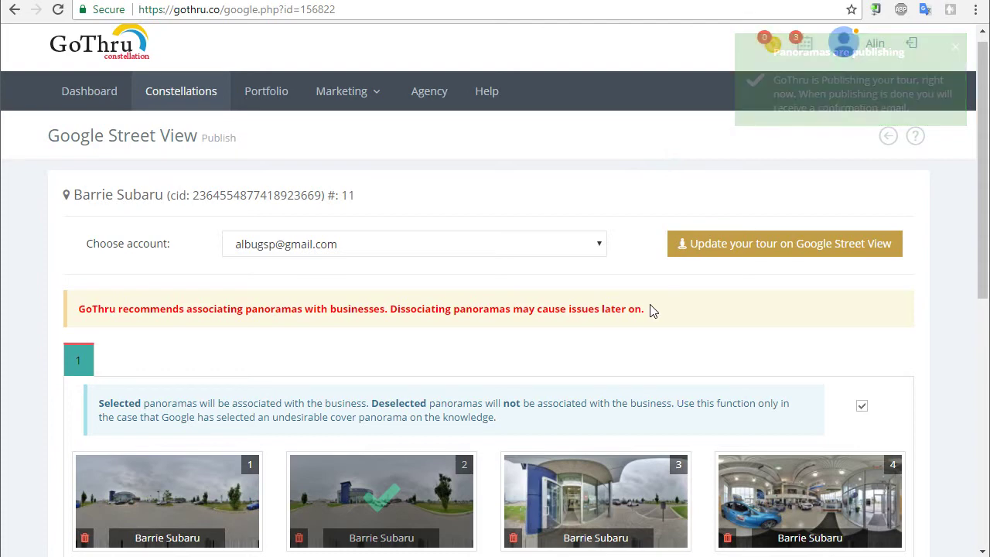
scroll(650, 309, "down", 5)
scroll(650, 309, "up", 1)
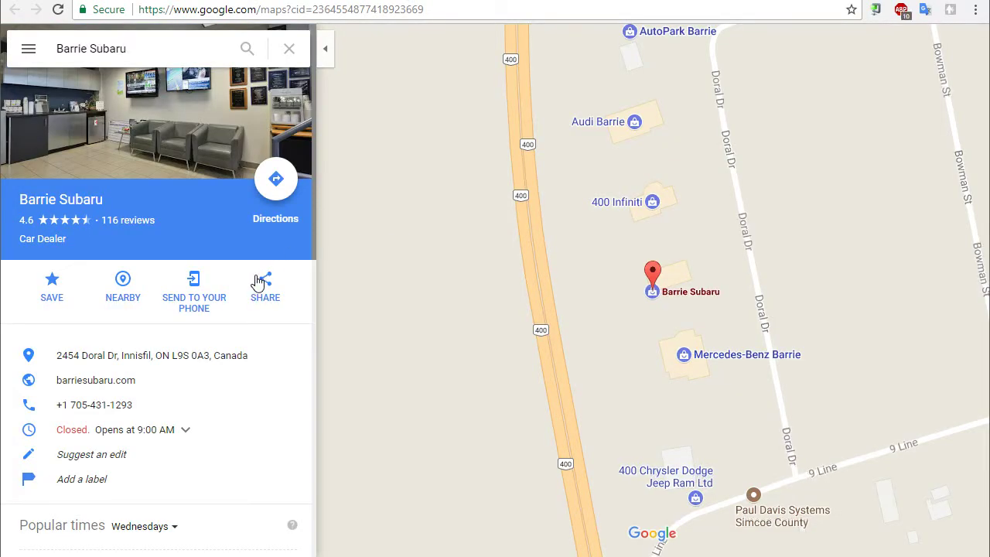
Step: Look around Barrie Subaru's Sep 2017 showroom panorama, then return to the place listing
scroll(261, 285, "down", 4)
scroll(236, 321, "up", 1)
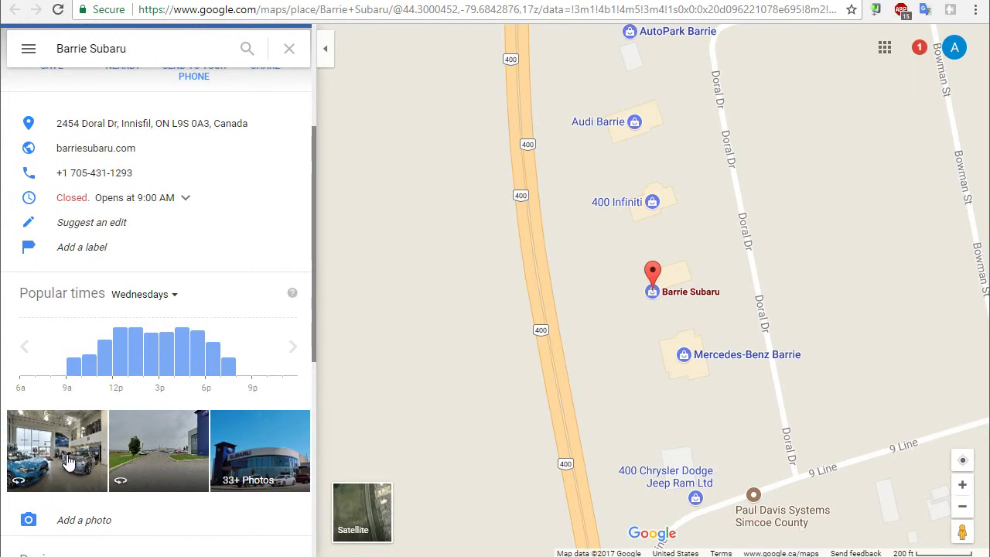
left_click(73, 457)
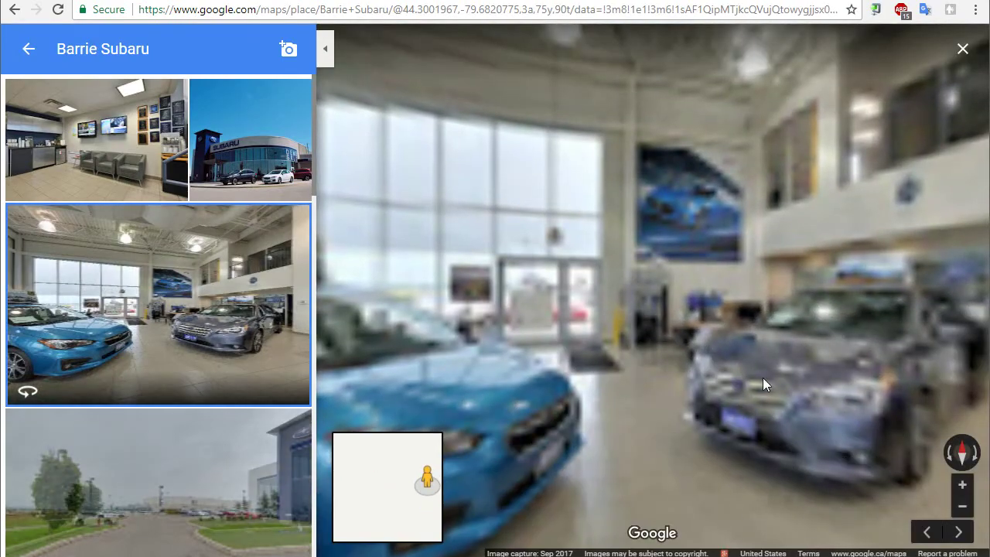
left_click_drag(809, 376, 489, 365)
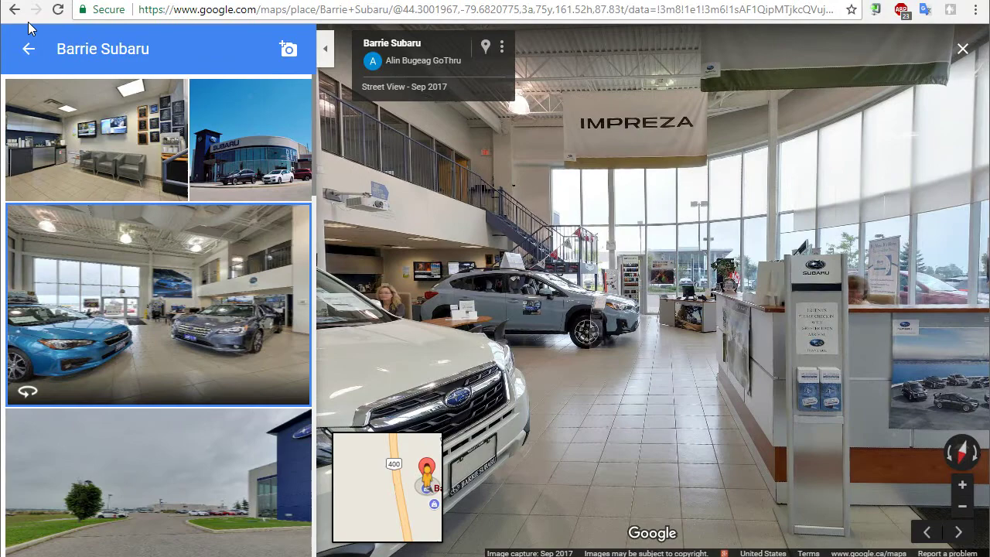
left_click(14, 10)
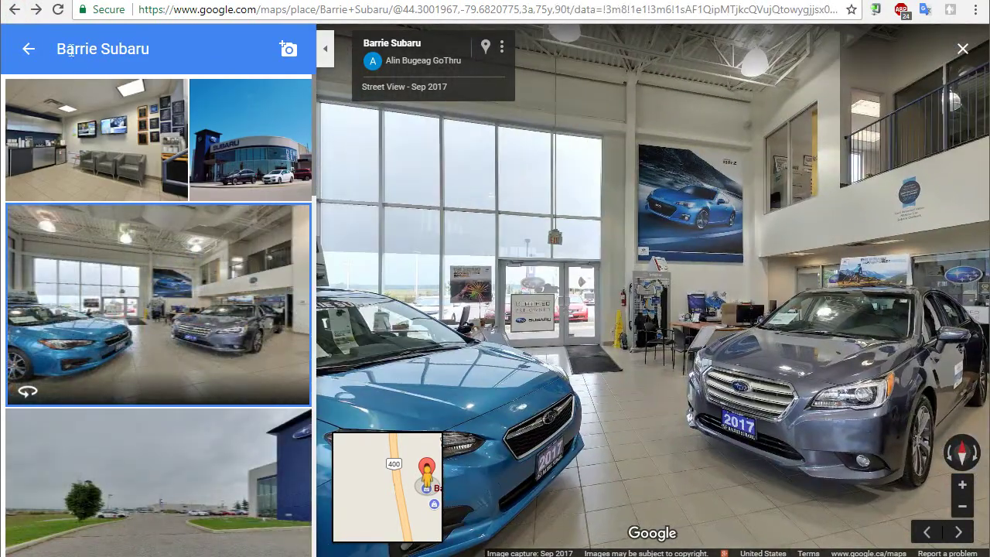
left_click(14, 9)
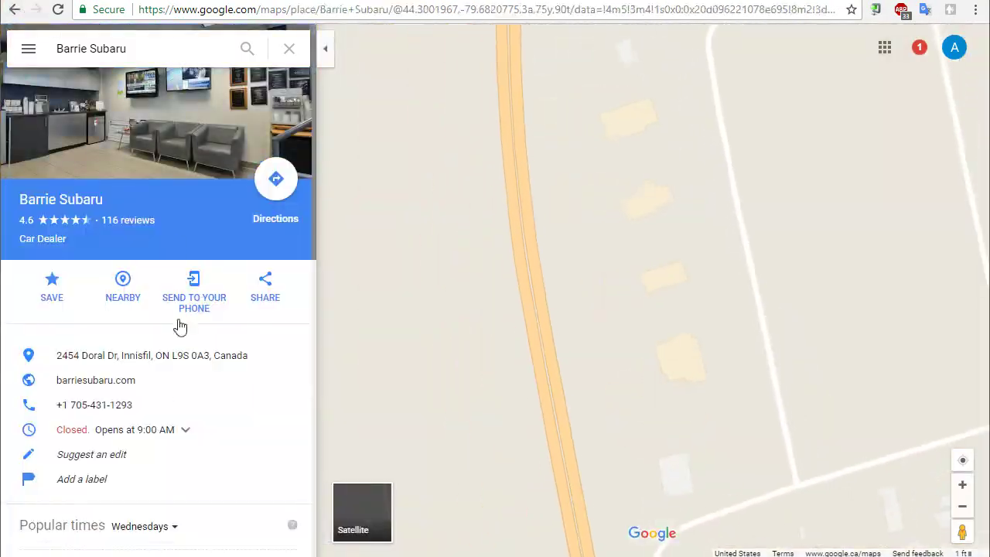
Step: Open the outdoor parking-lot panorama, turn toward the Subaru building, and step toward the entrance
scroll(209, 429, "down", 2)
left_click(176, 530)
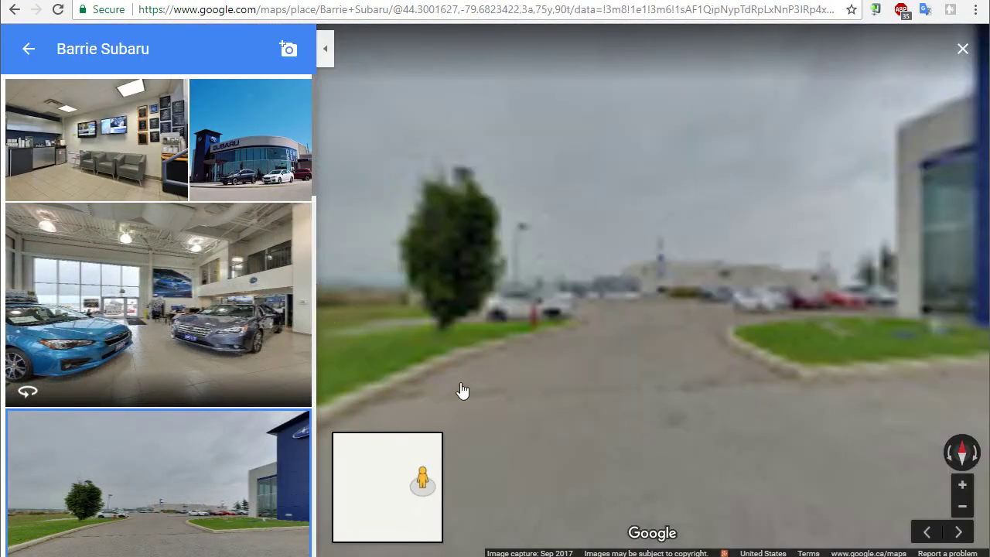
left_click_drag(734, 386, 458, 359)
left_click_drag(748, 356, 467, 353)
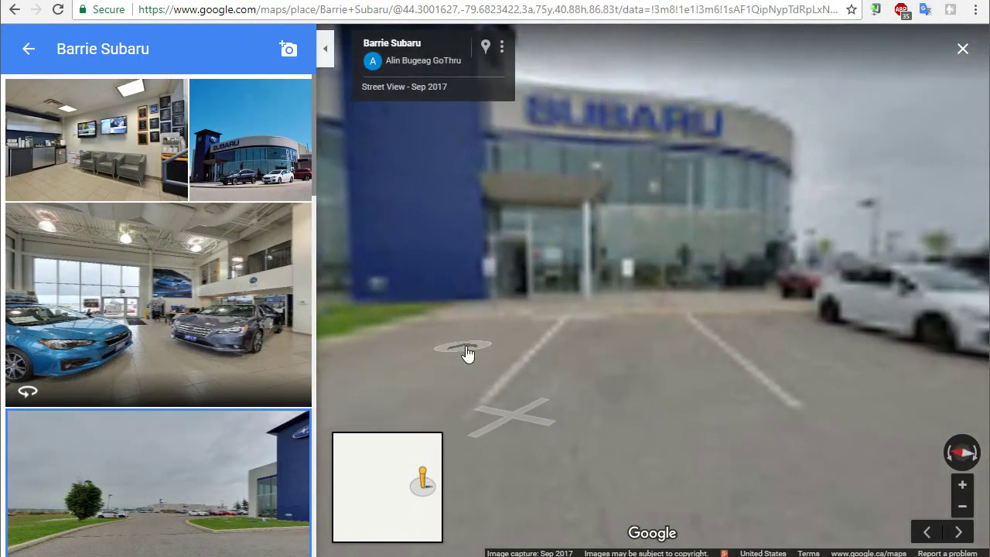
left_click(520, 340)
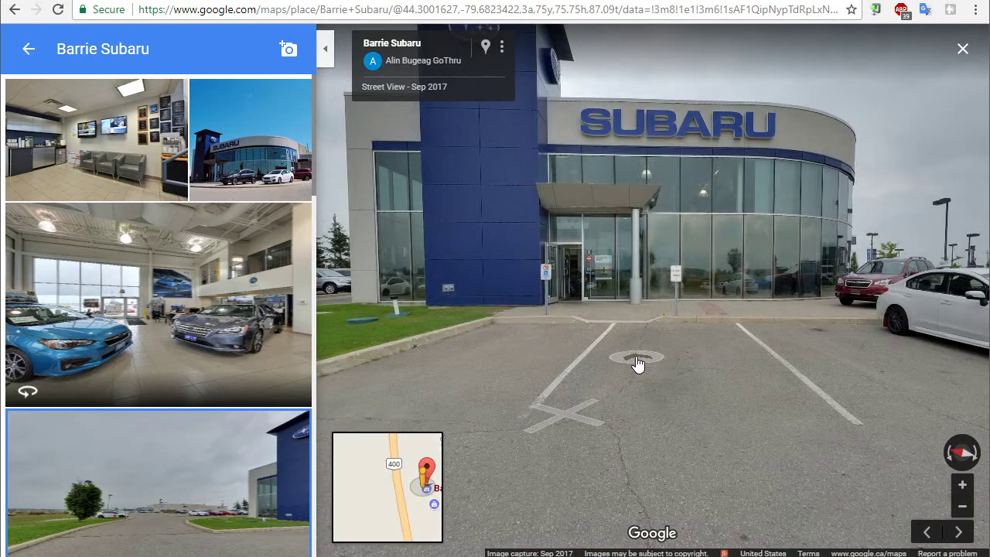
Step: Walk through the door into the showroom and face the white SUV and sales table
left_click_drag(603, 345, 560, 349)
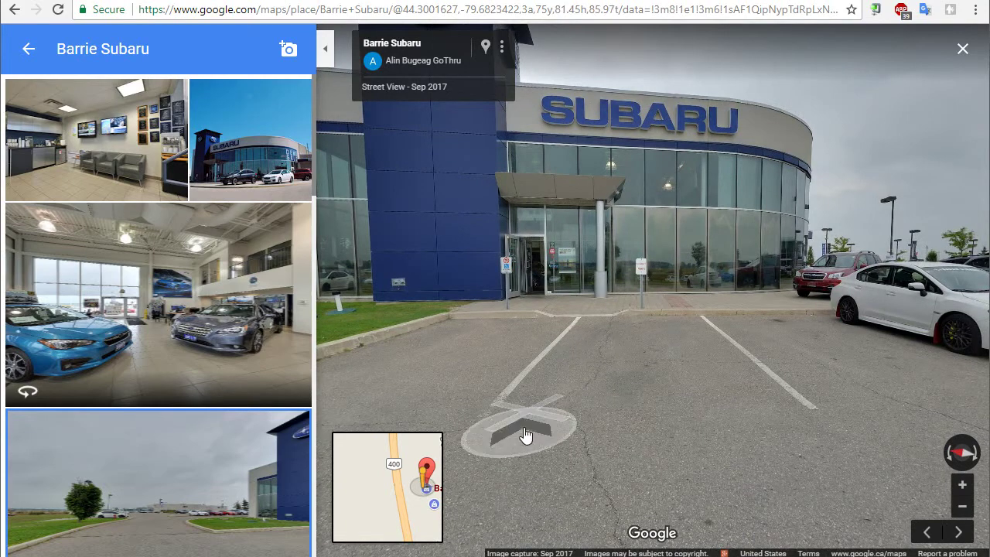
left_click(610, 357)
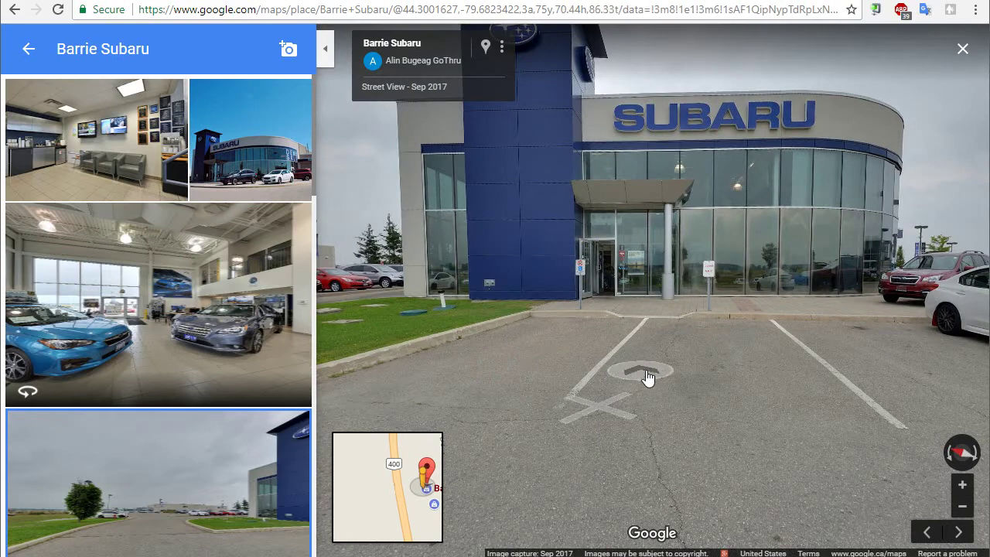
left_click(582, 418)
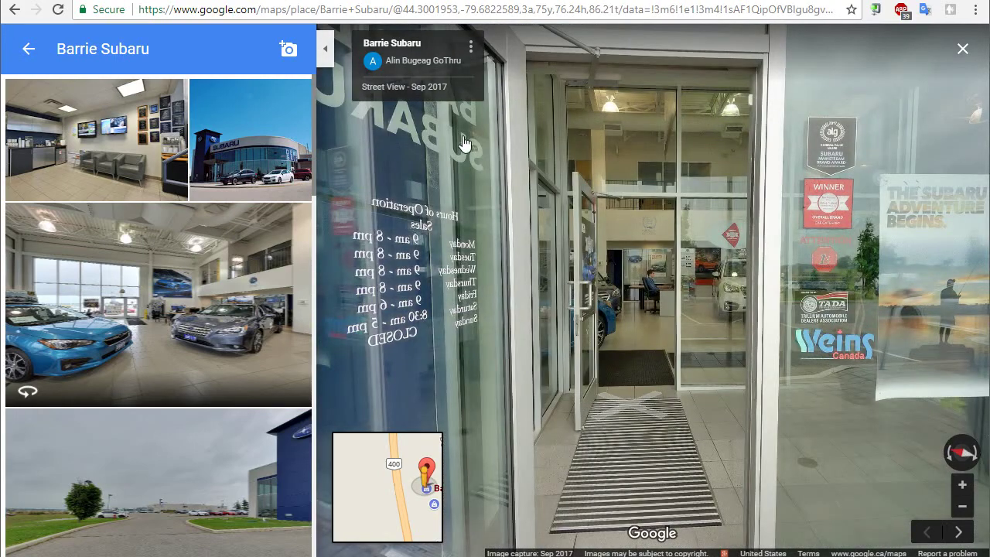
left_click(625, 433)
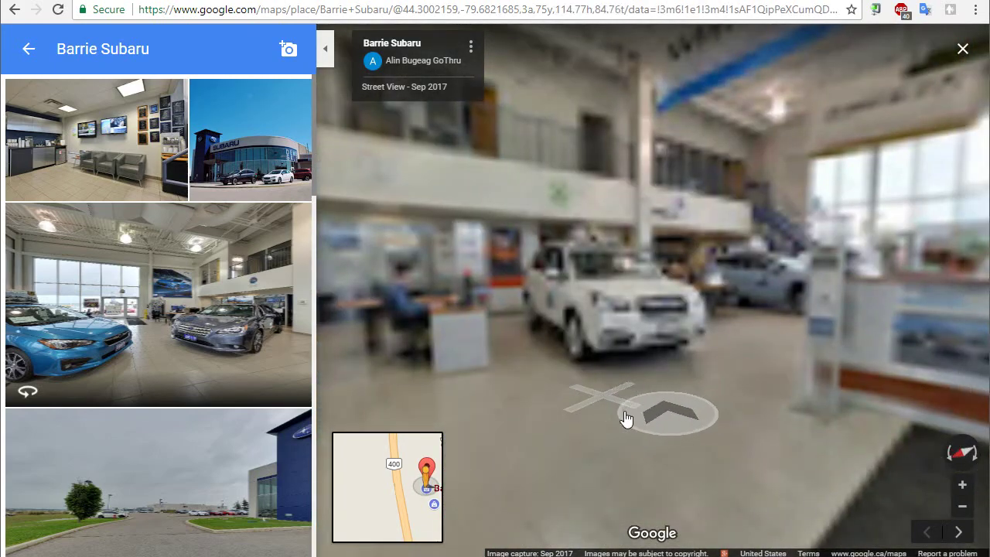
left_click(625, 419)
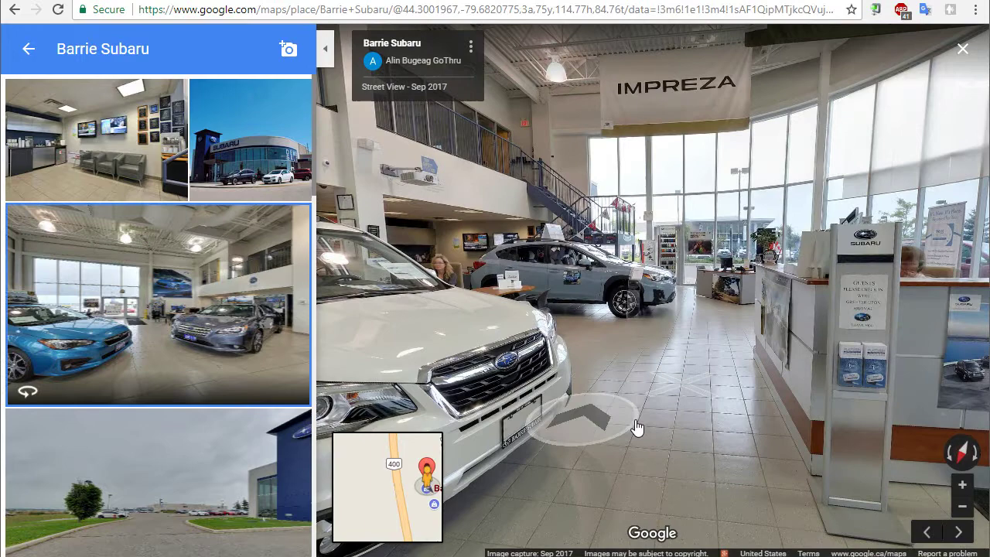
left_click(664, 411)
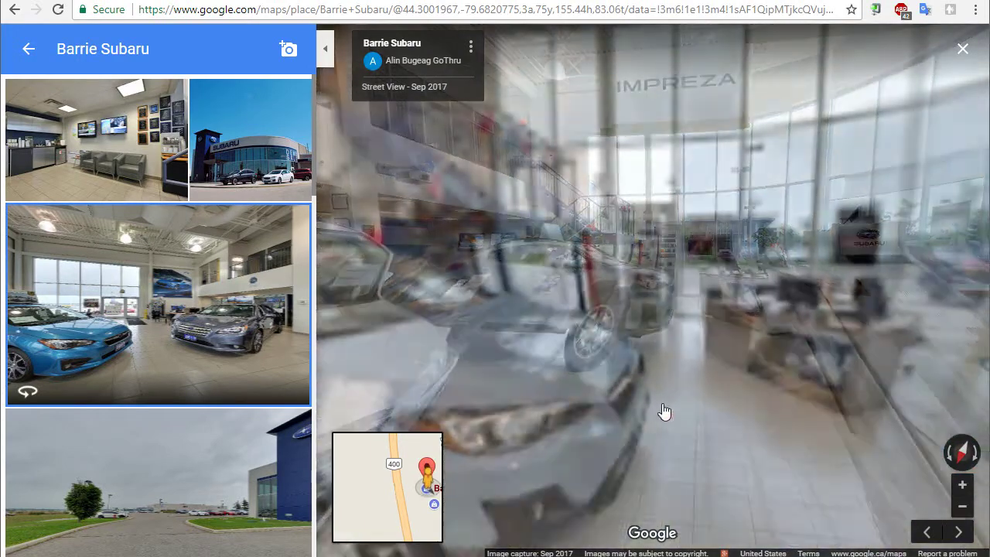
left_click_drag(524, 379, 771, 379)
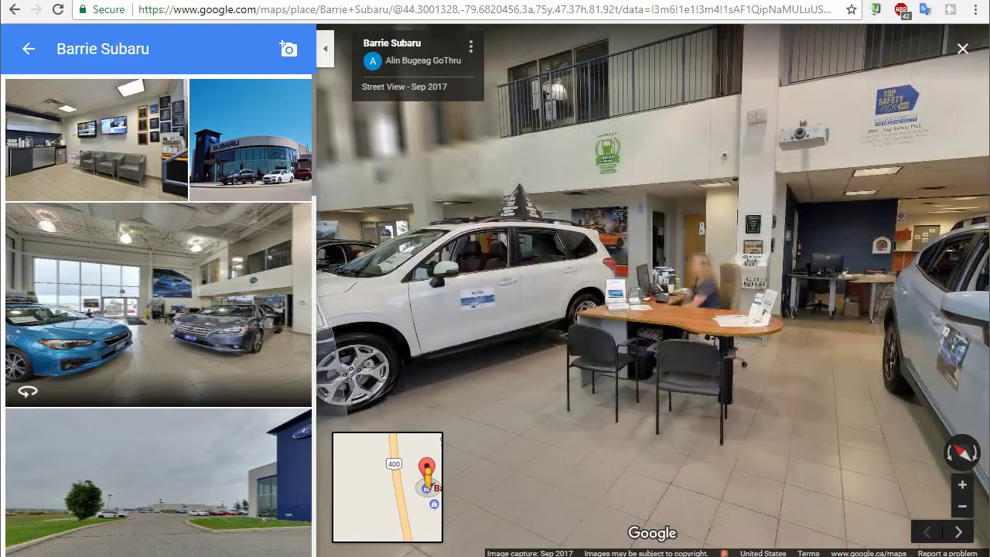
key("ctrl+w")
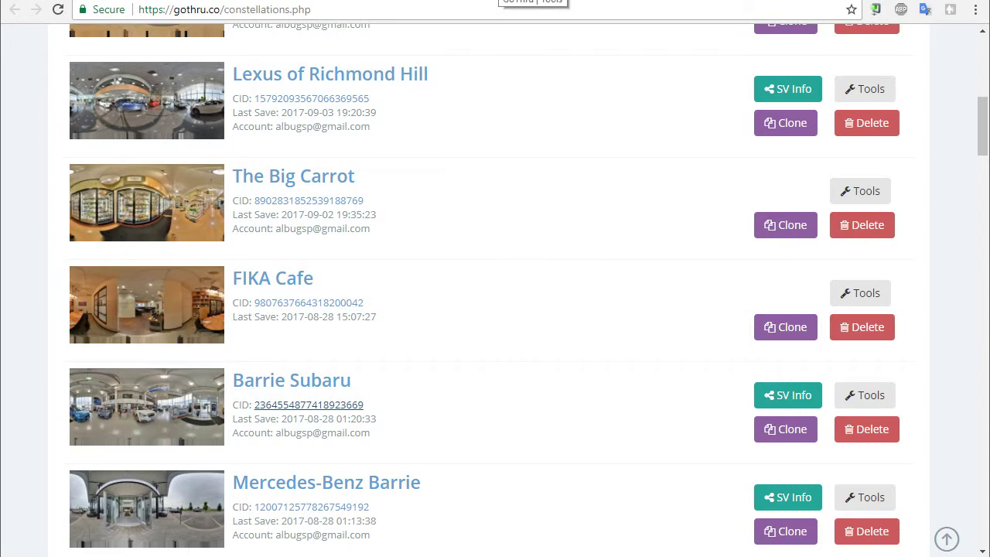
left_click(534, 0)
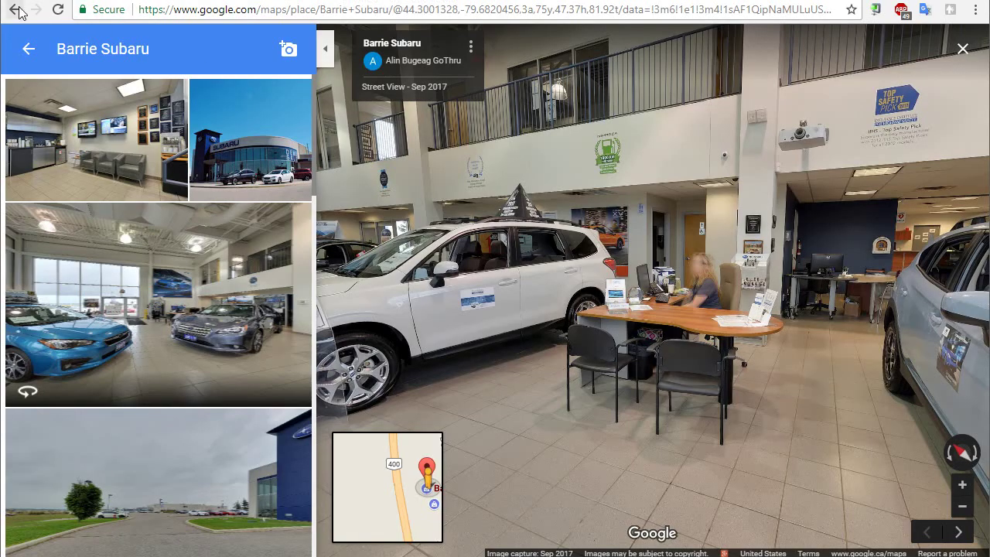
Step: Leave Street View, pan the map, and scroll Barrie Subaru's panel down to popular times and photos
left_click(15, 9)
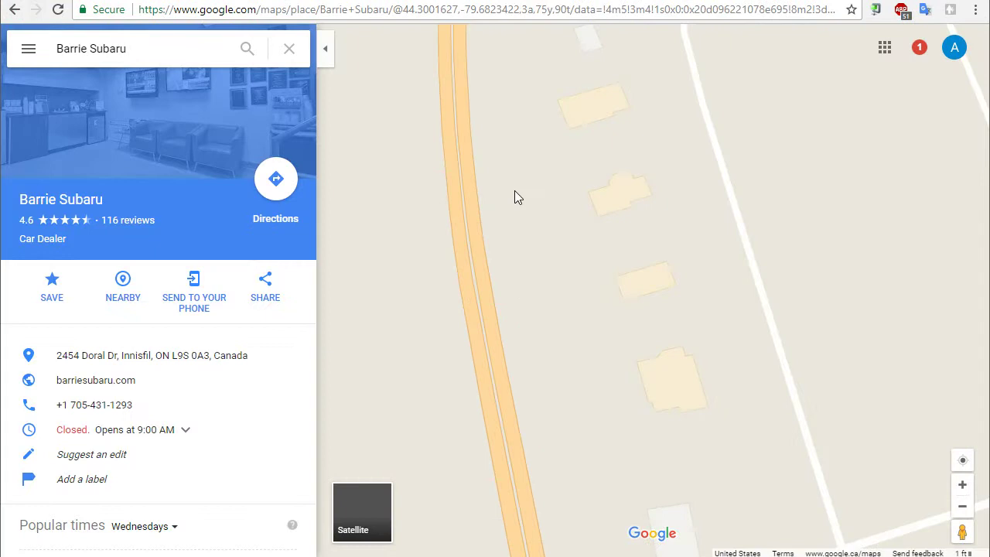
left_click_drag(576, 277, 467, 294)
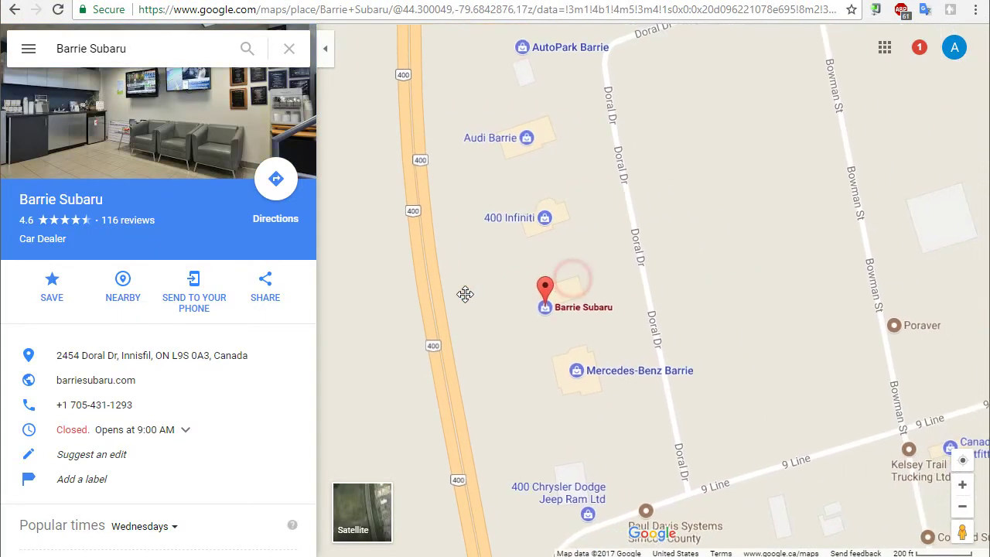
scroll(144, 379, "down", 4)
scroll(146, 379, "down", 1)
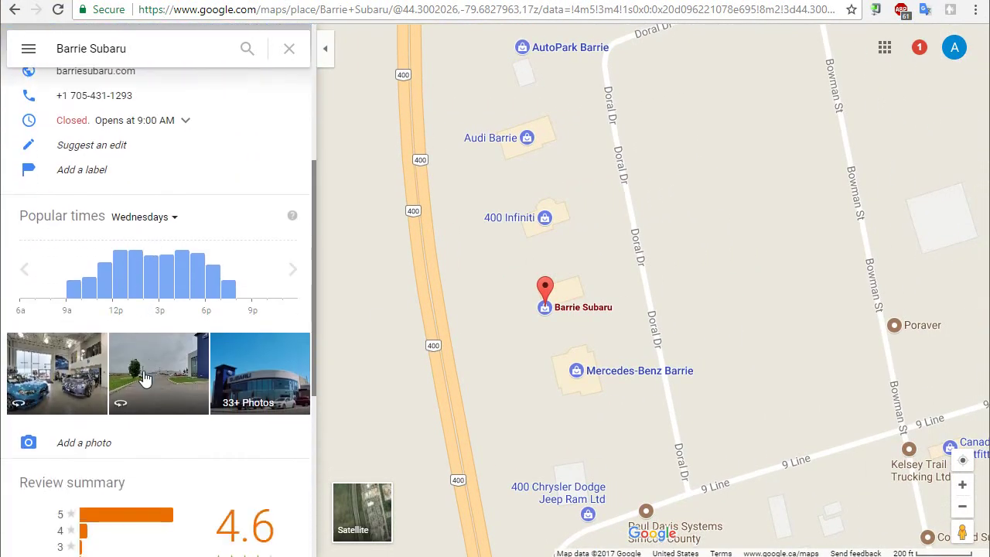